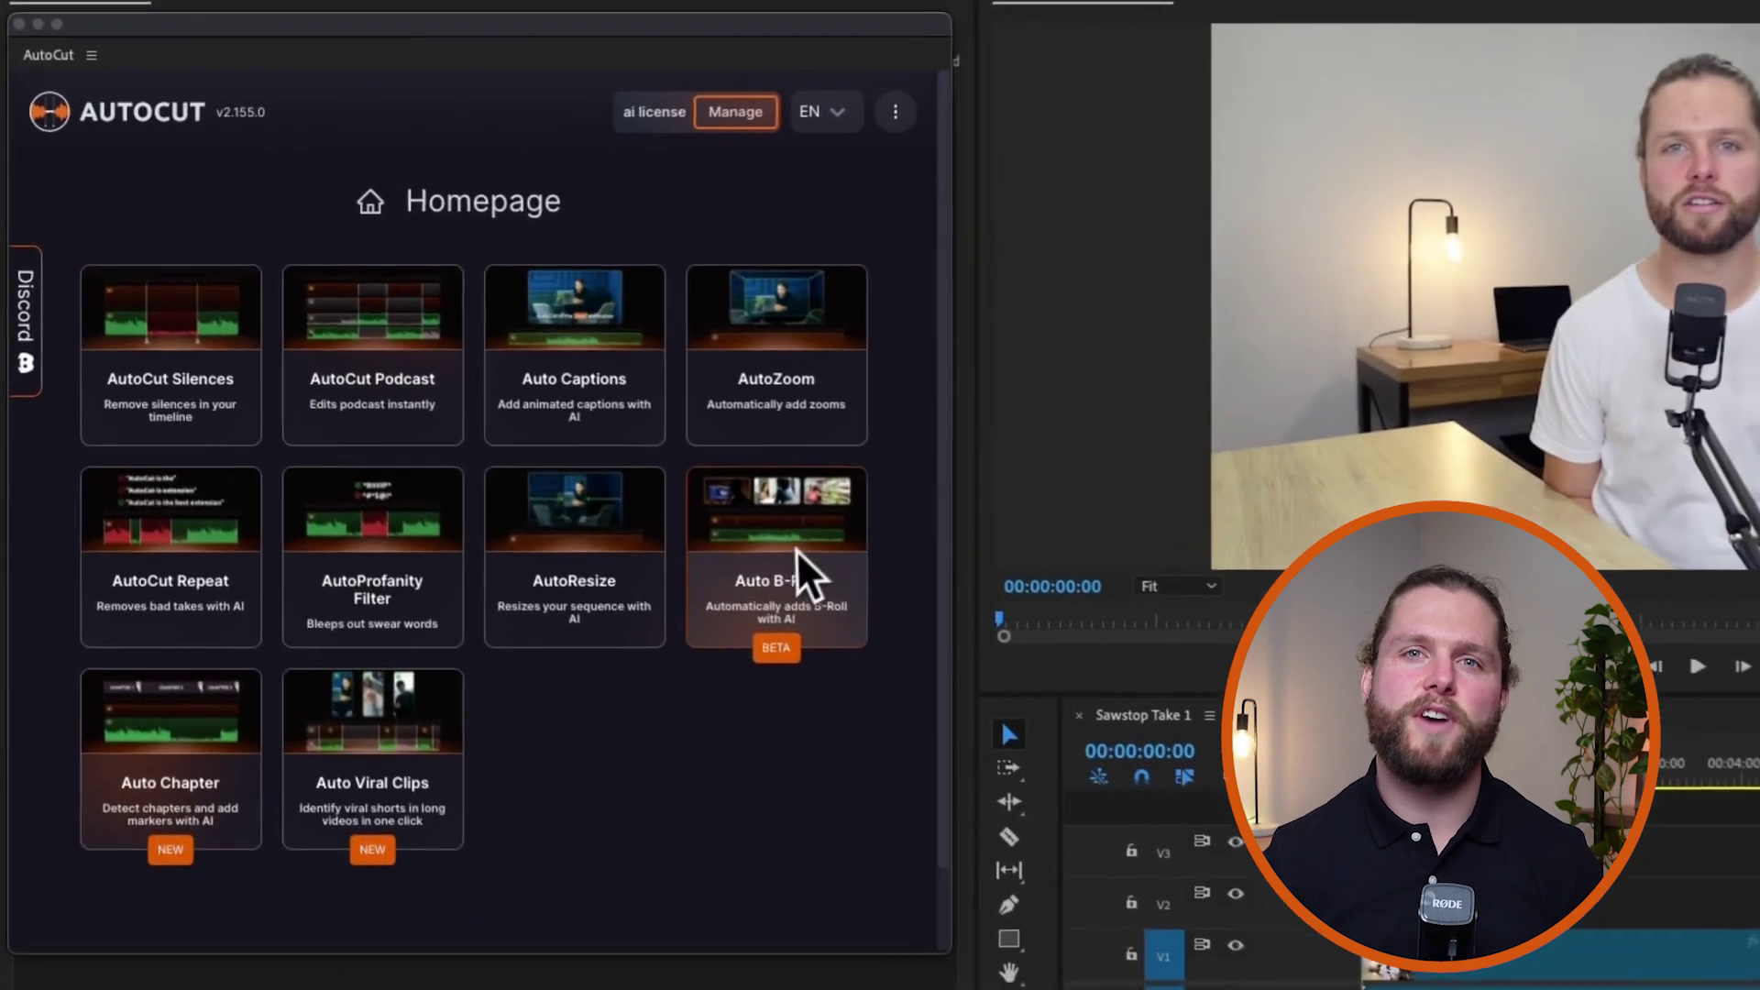
Start Auto B-Roll with a 2-second minimum and 30-second maximum B-roll duration.
{"action": "left_click", "coordinate": [581, 475]}
{"action": "left_click", "coordinate": [548, 585]}
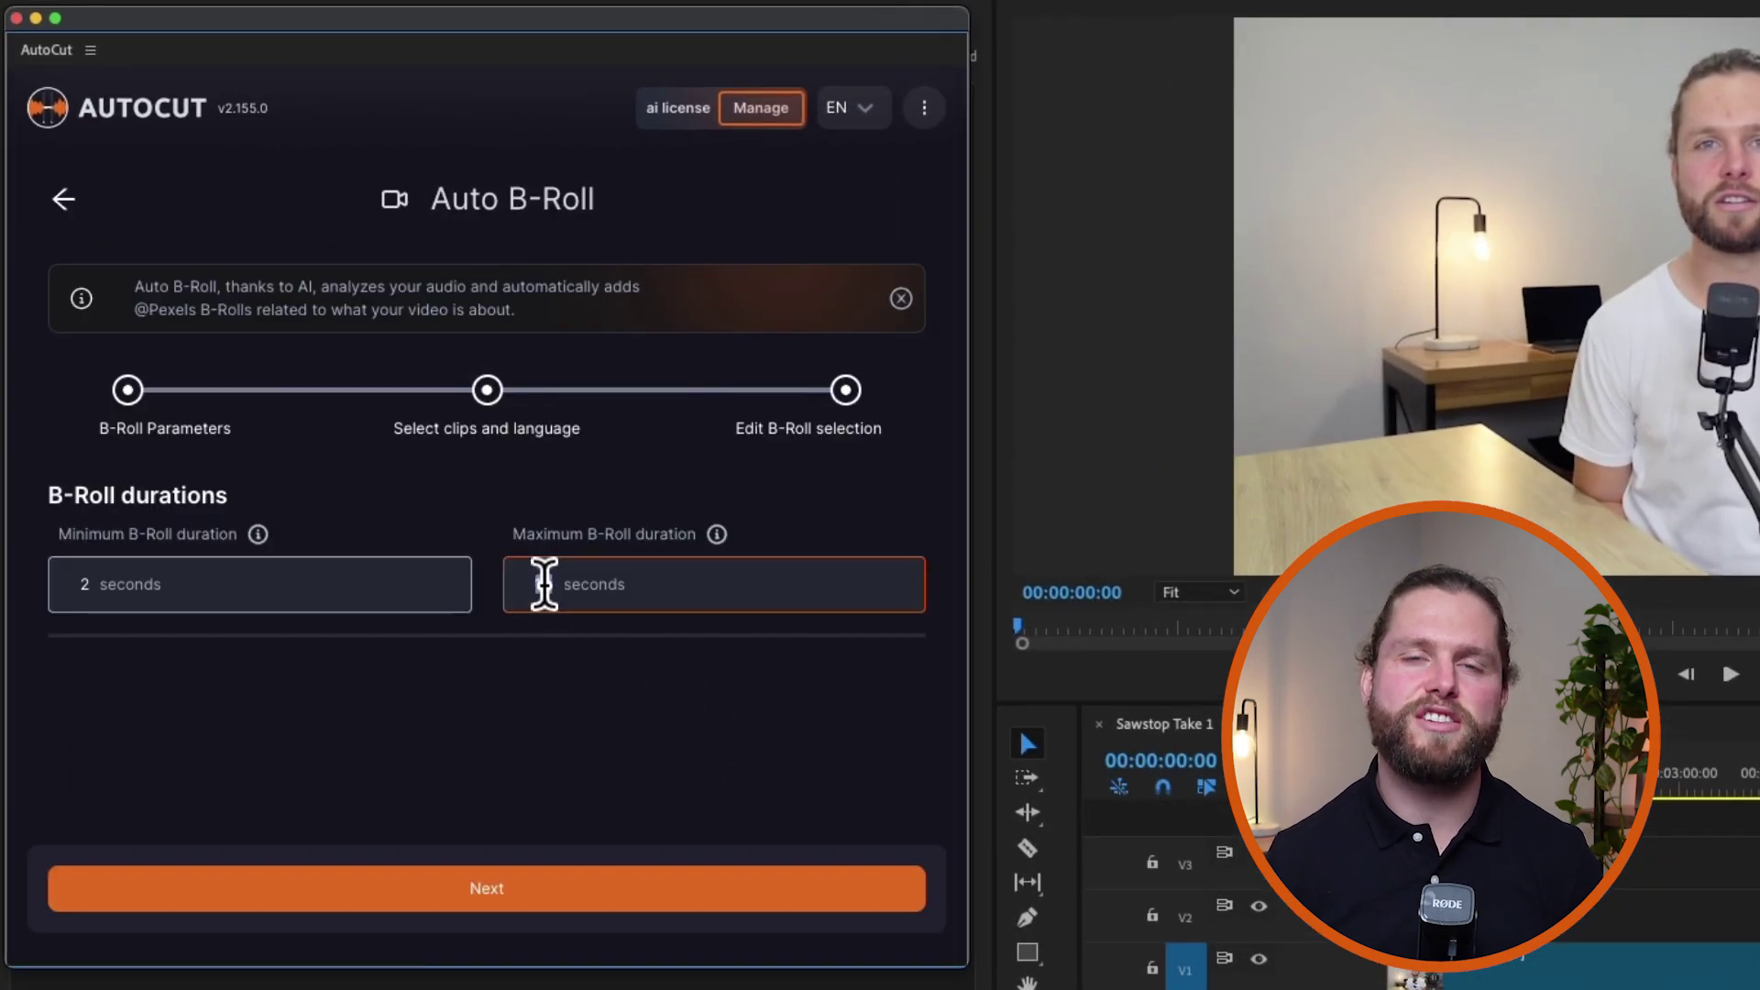
{"action": "double_click", "coordinate": [538, 584]}
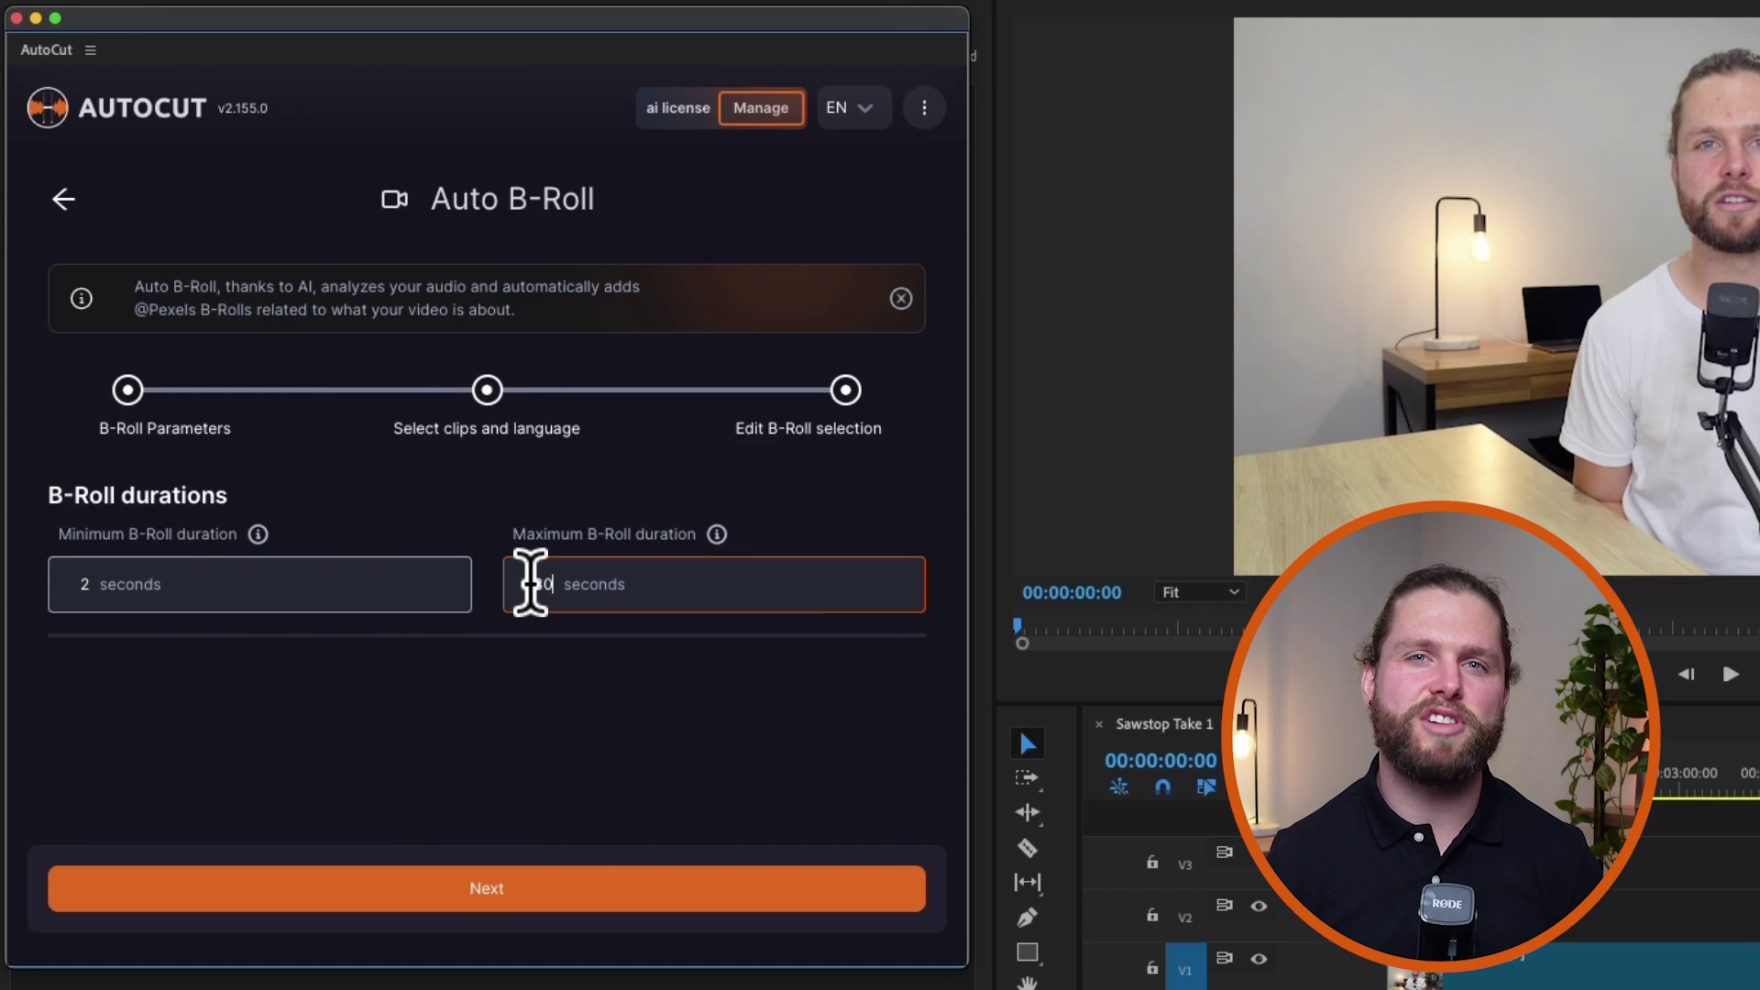
{"action": "type", "text": "30"}
{"action": "left_click", "coordinate": [550, 688]}
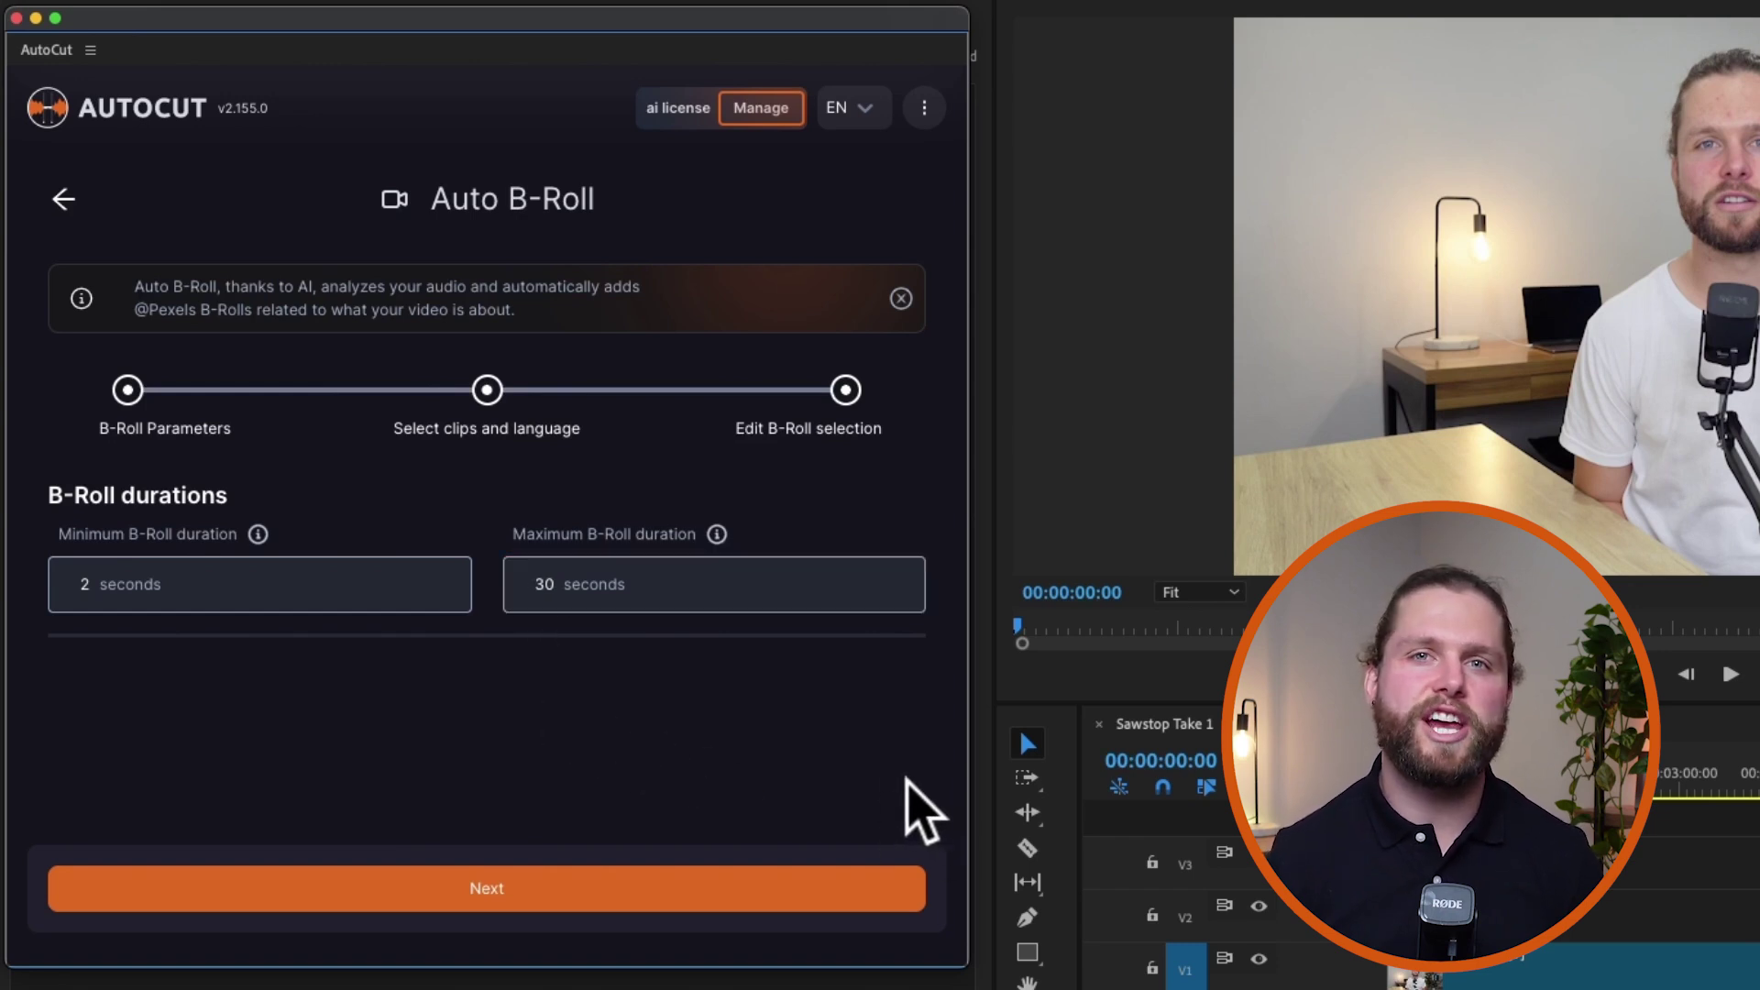
{"action": "left_click", "coordinate": [488, 887]}
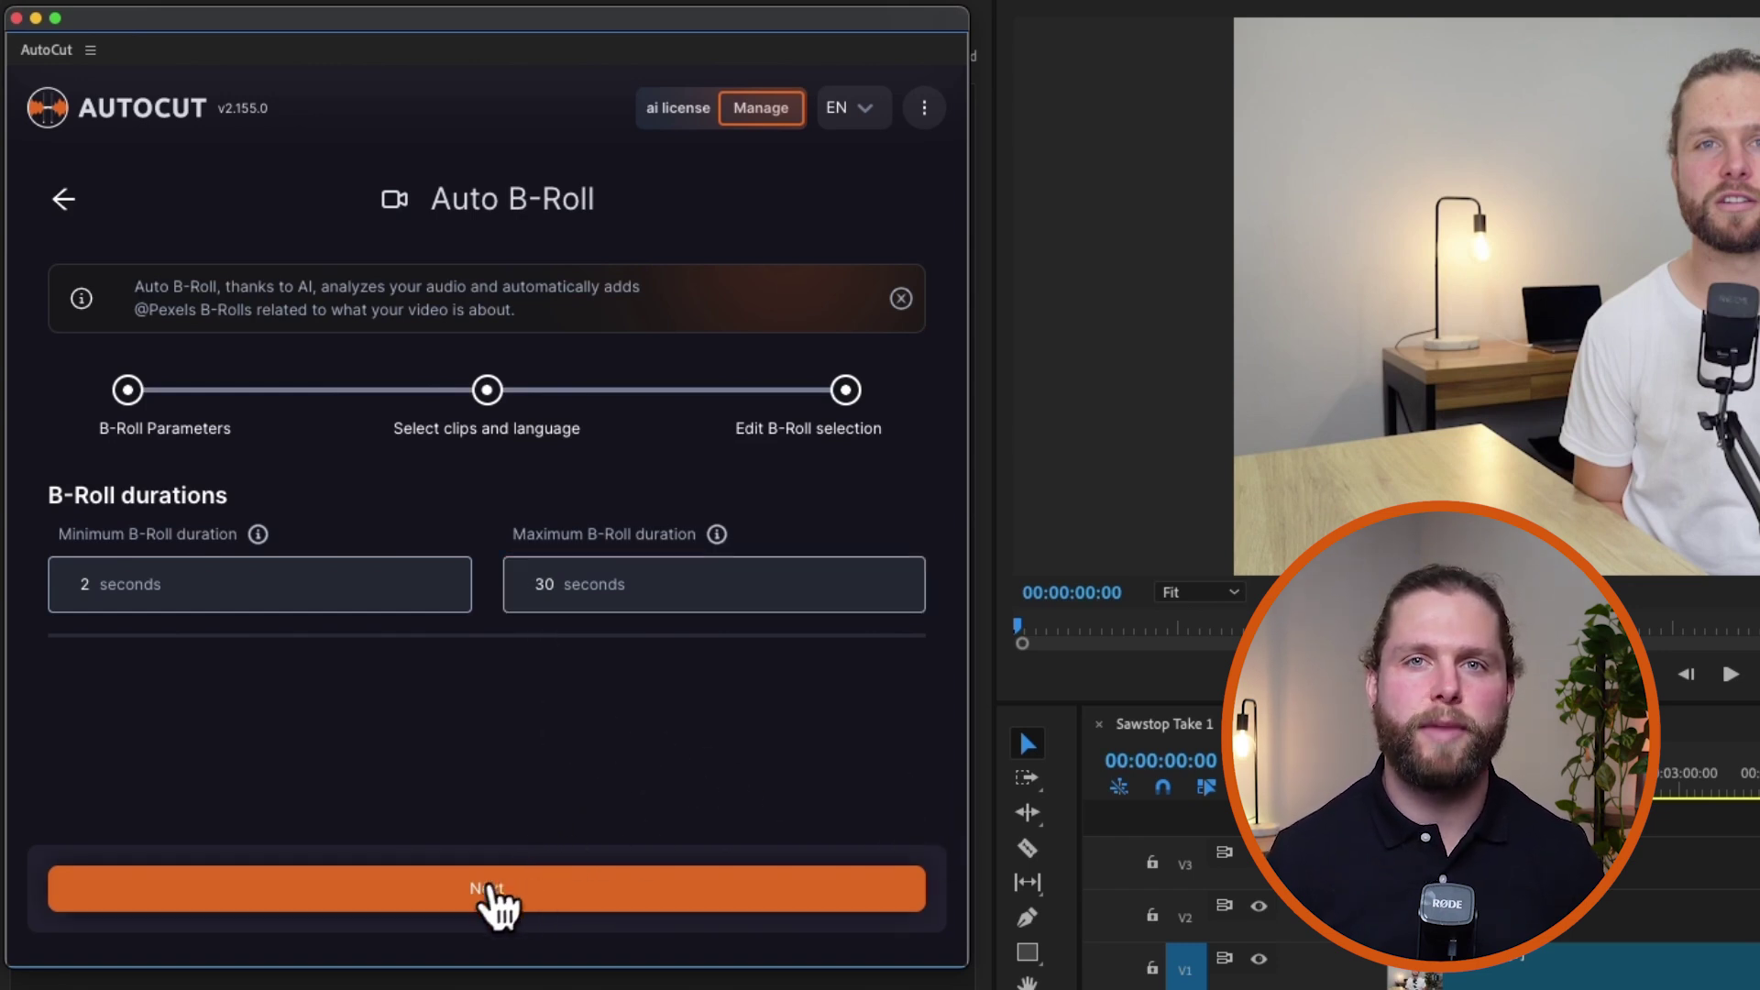
Set the audio language to English and process the audio for B-roll suggestions.
{"action": "left_click", "coordinate": [663, 544]}
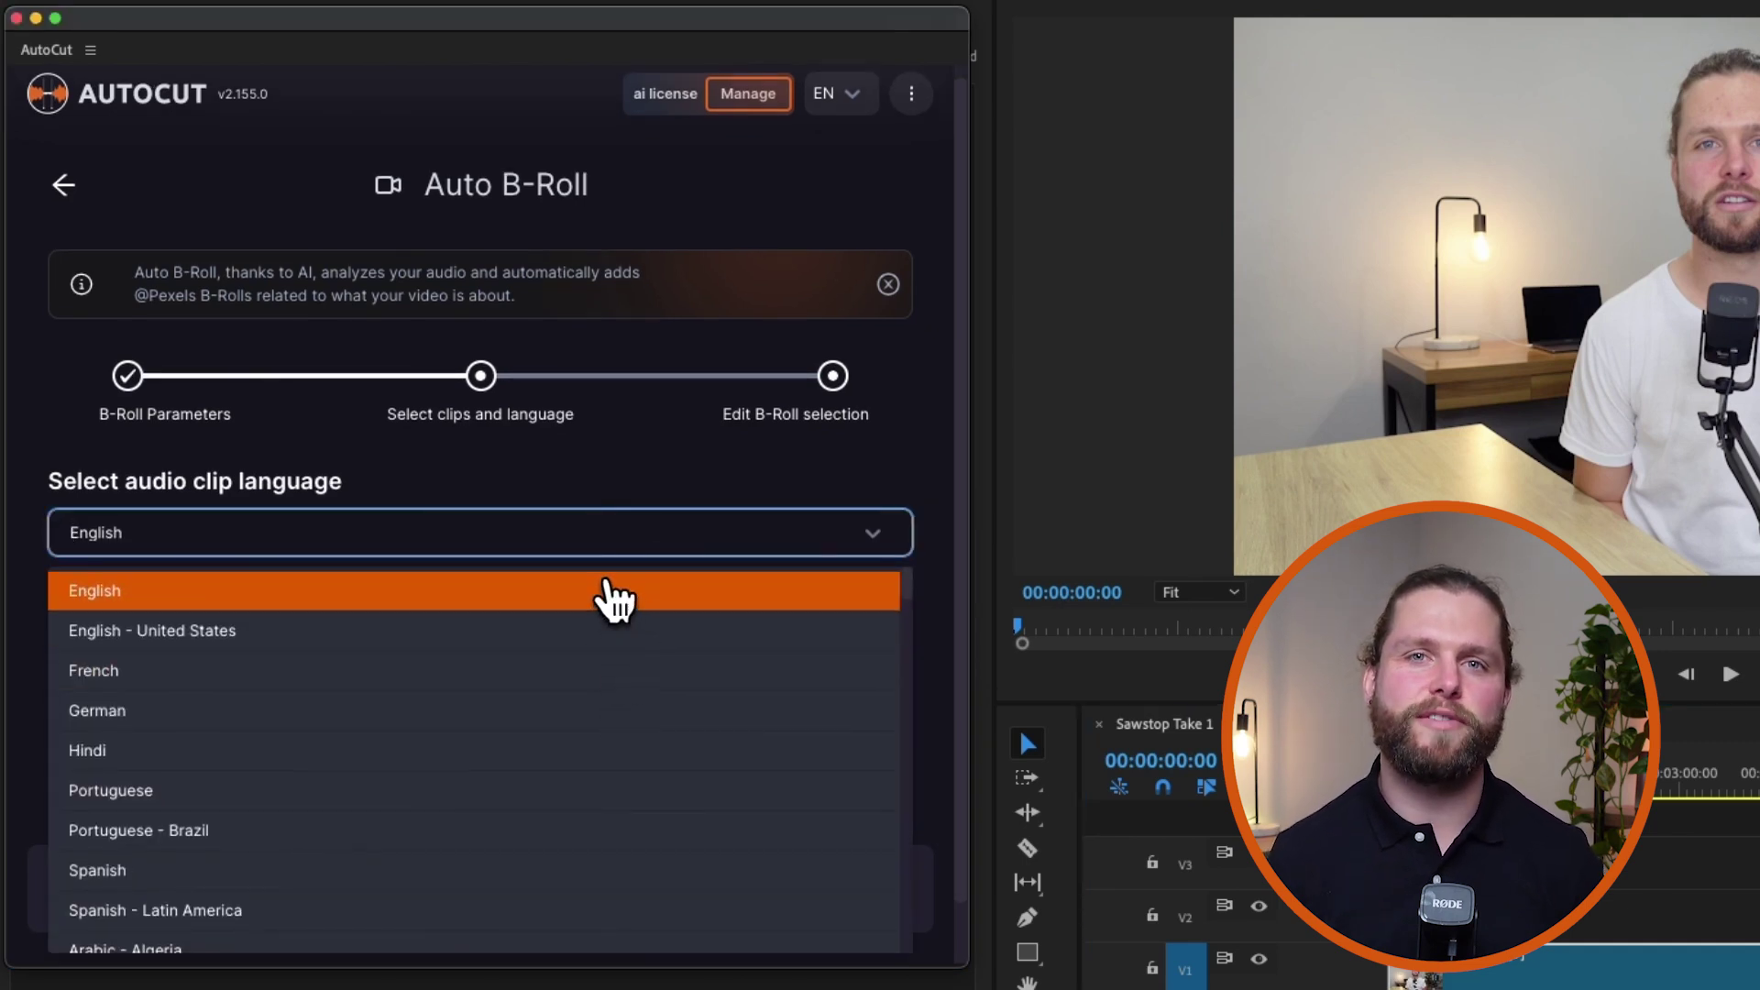
{"action": "left_click", "coordinate": [619, 595]}
{"action": "scroll", "coordinate": [619, 605], "scroll_direction": "down", "scroll_amount": 1}
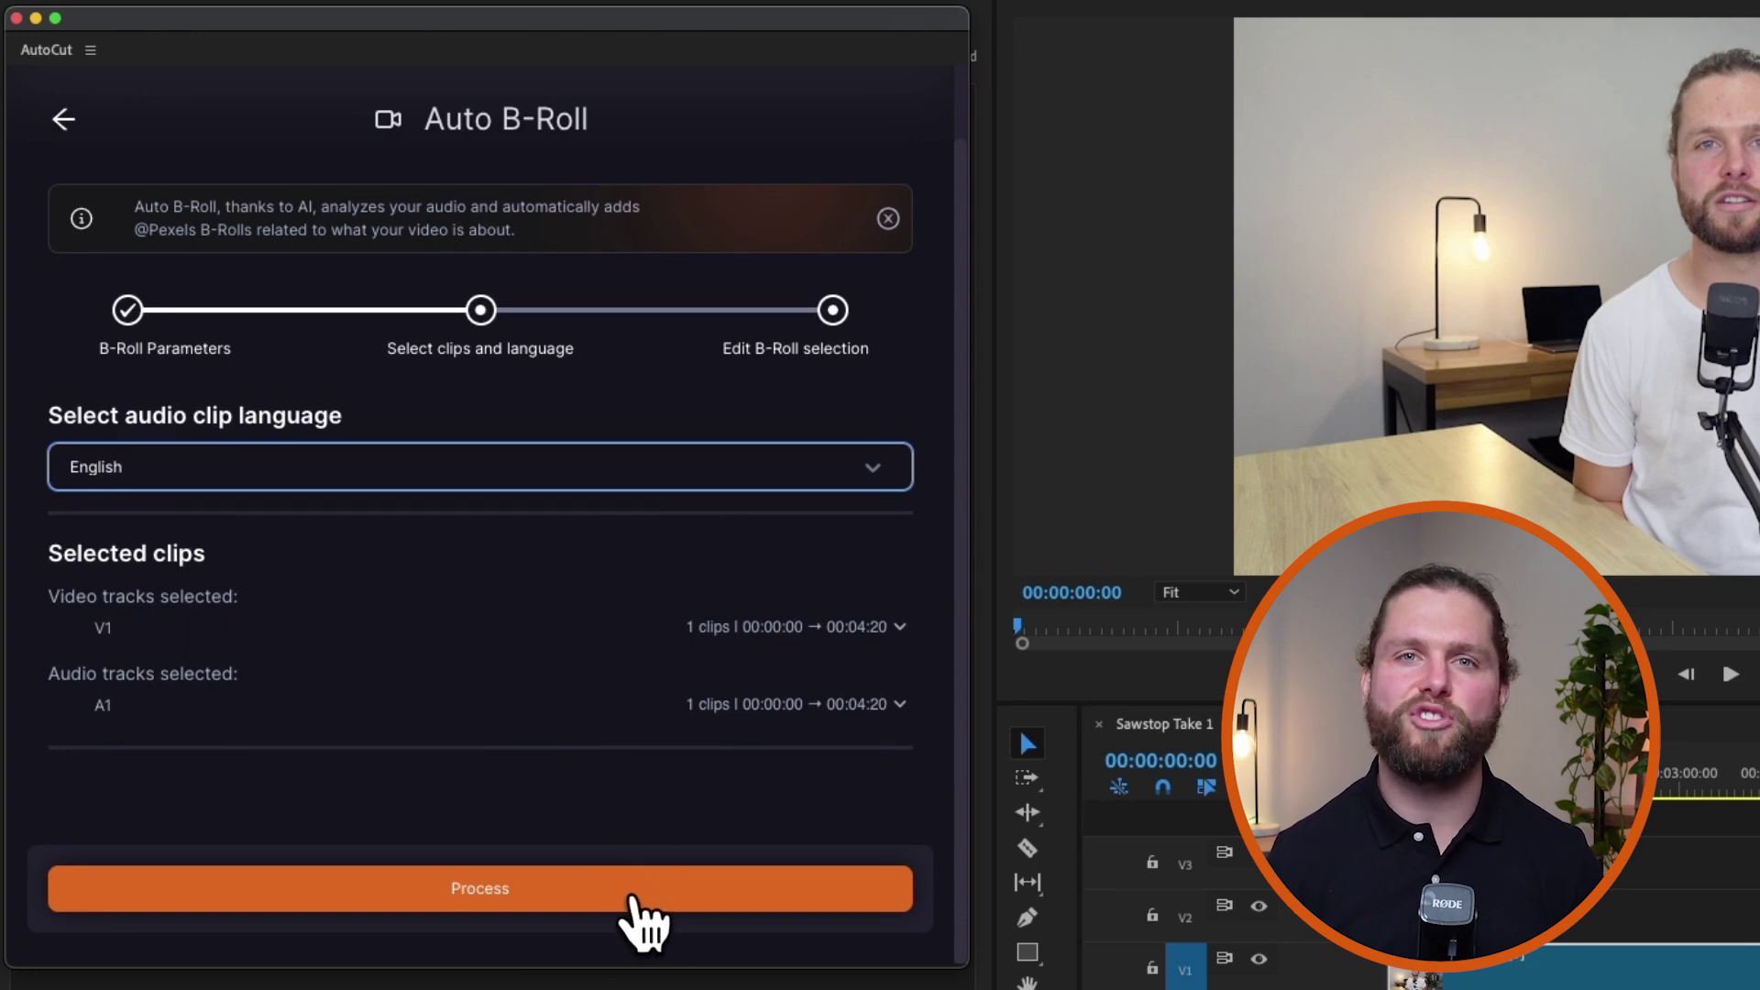
{"action": "left_click", "coordinate": [654, 894]}
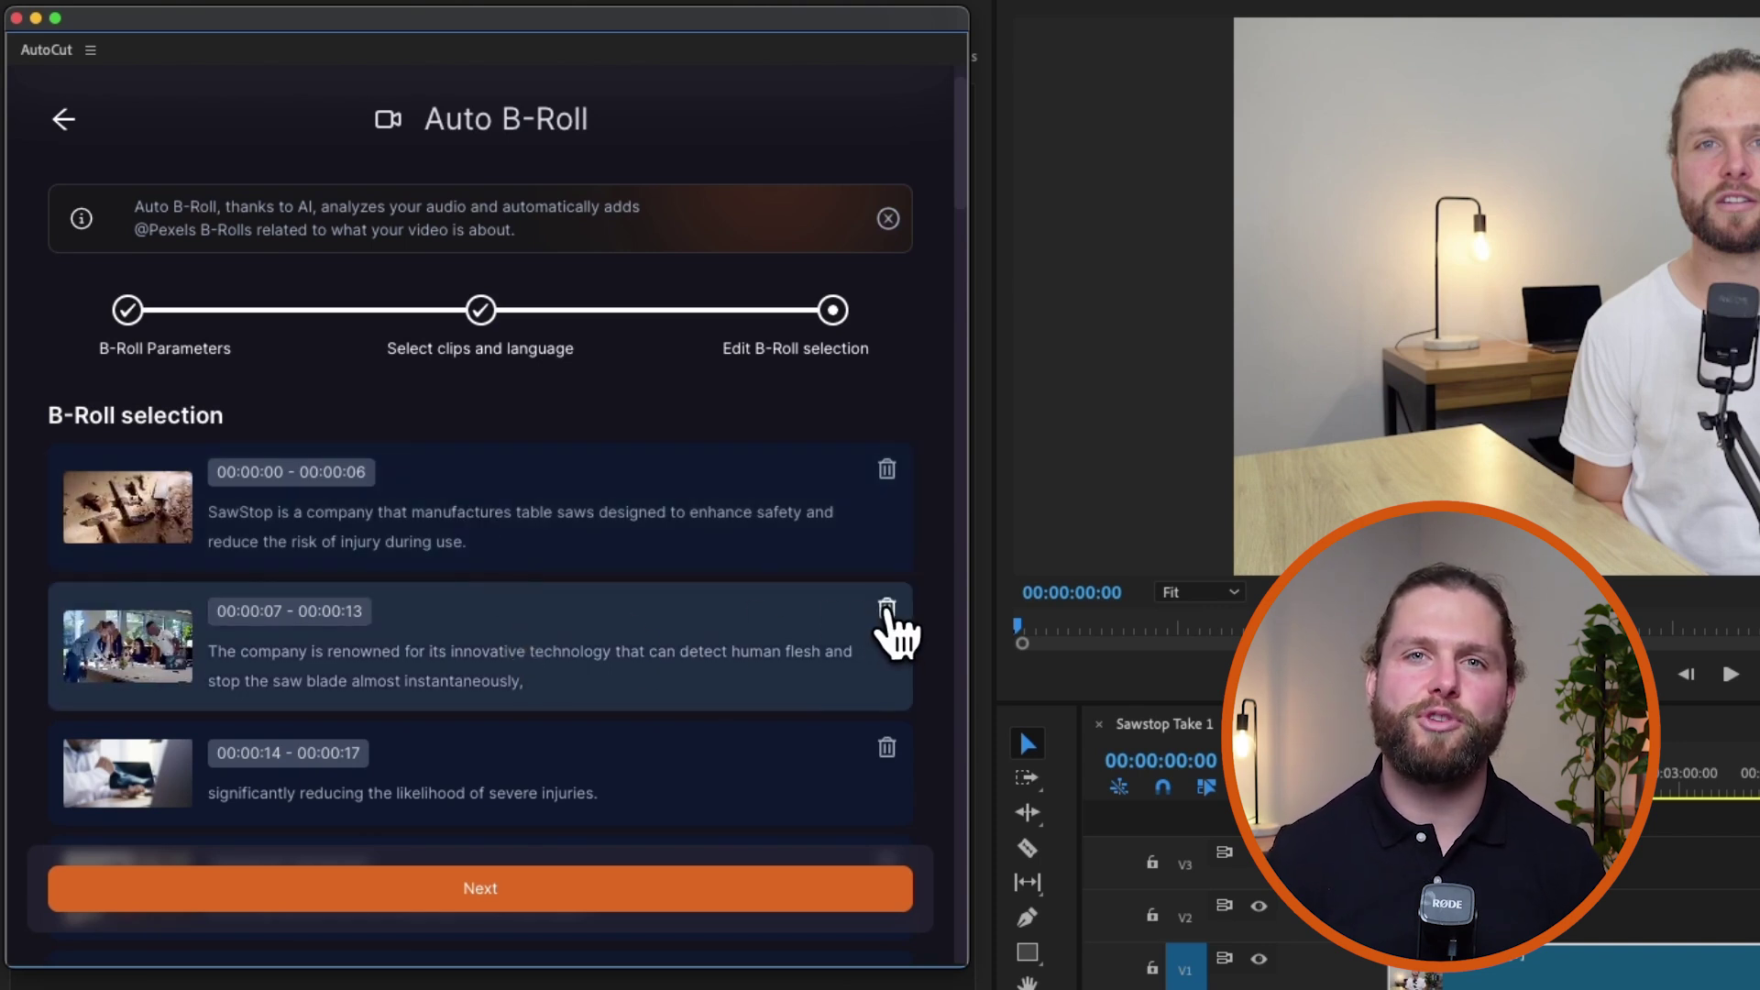
Drop the second suggested clip, keep the third unchanged, and insert the remaining B-roll.
{"action": "left_click", "coordinate": [887, 609]}
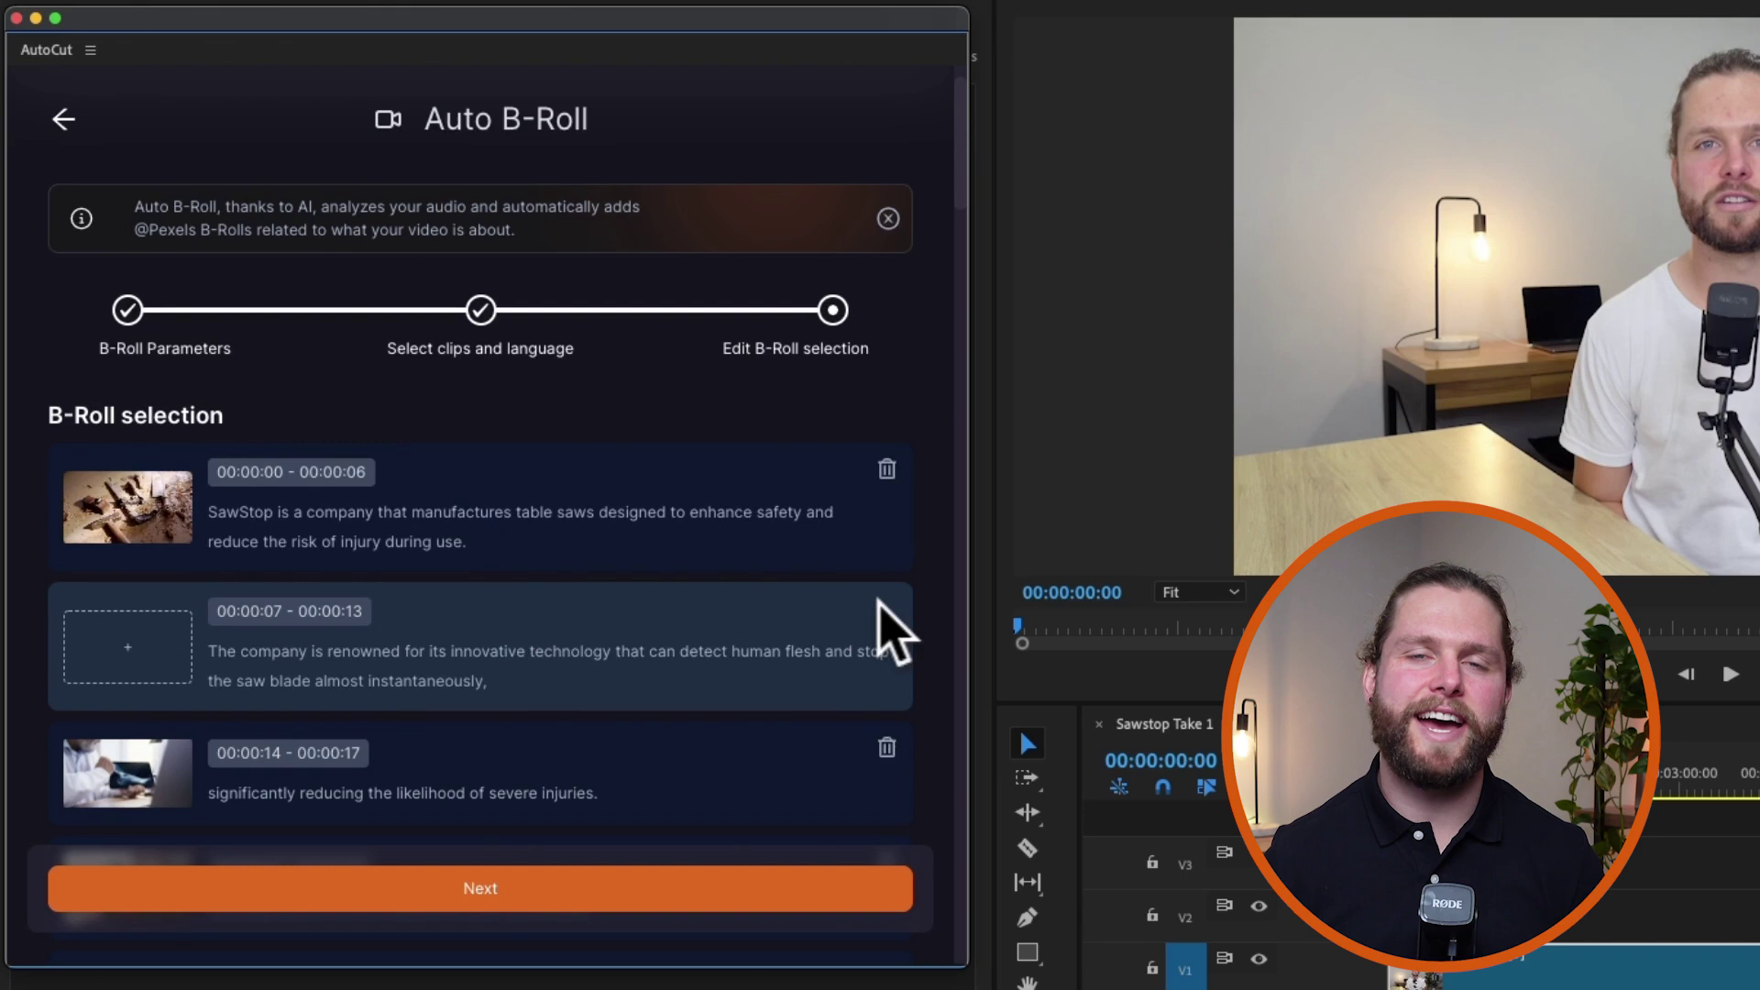
{"action": "scroll", "coordinate": [804, 616], "scroll_direction": "down", "scroll_amount": 2}
{"action": "scroll", "coordinate": [805, 617], "scroll_direction": "down", "scroll_amount": 2}
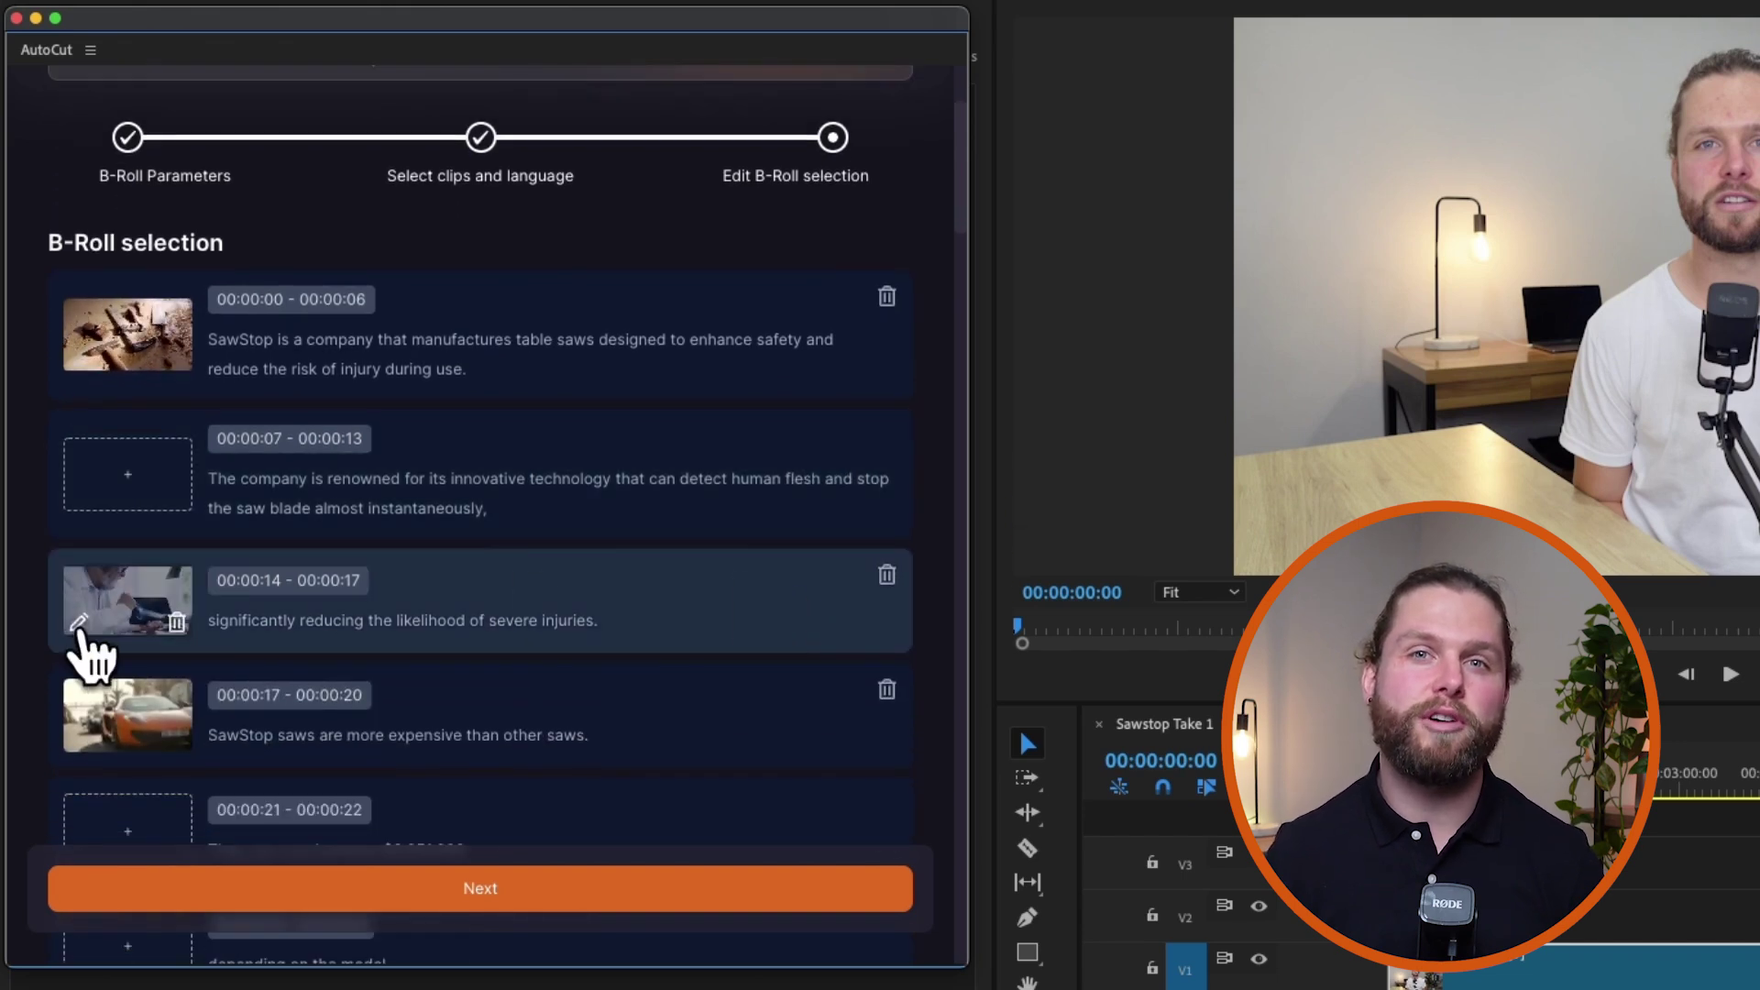
{"action": "left_click", "coordinate": [97, 605]}
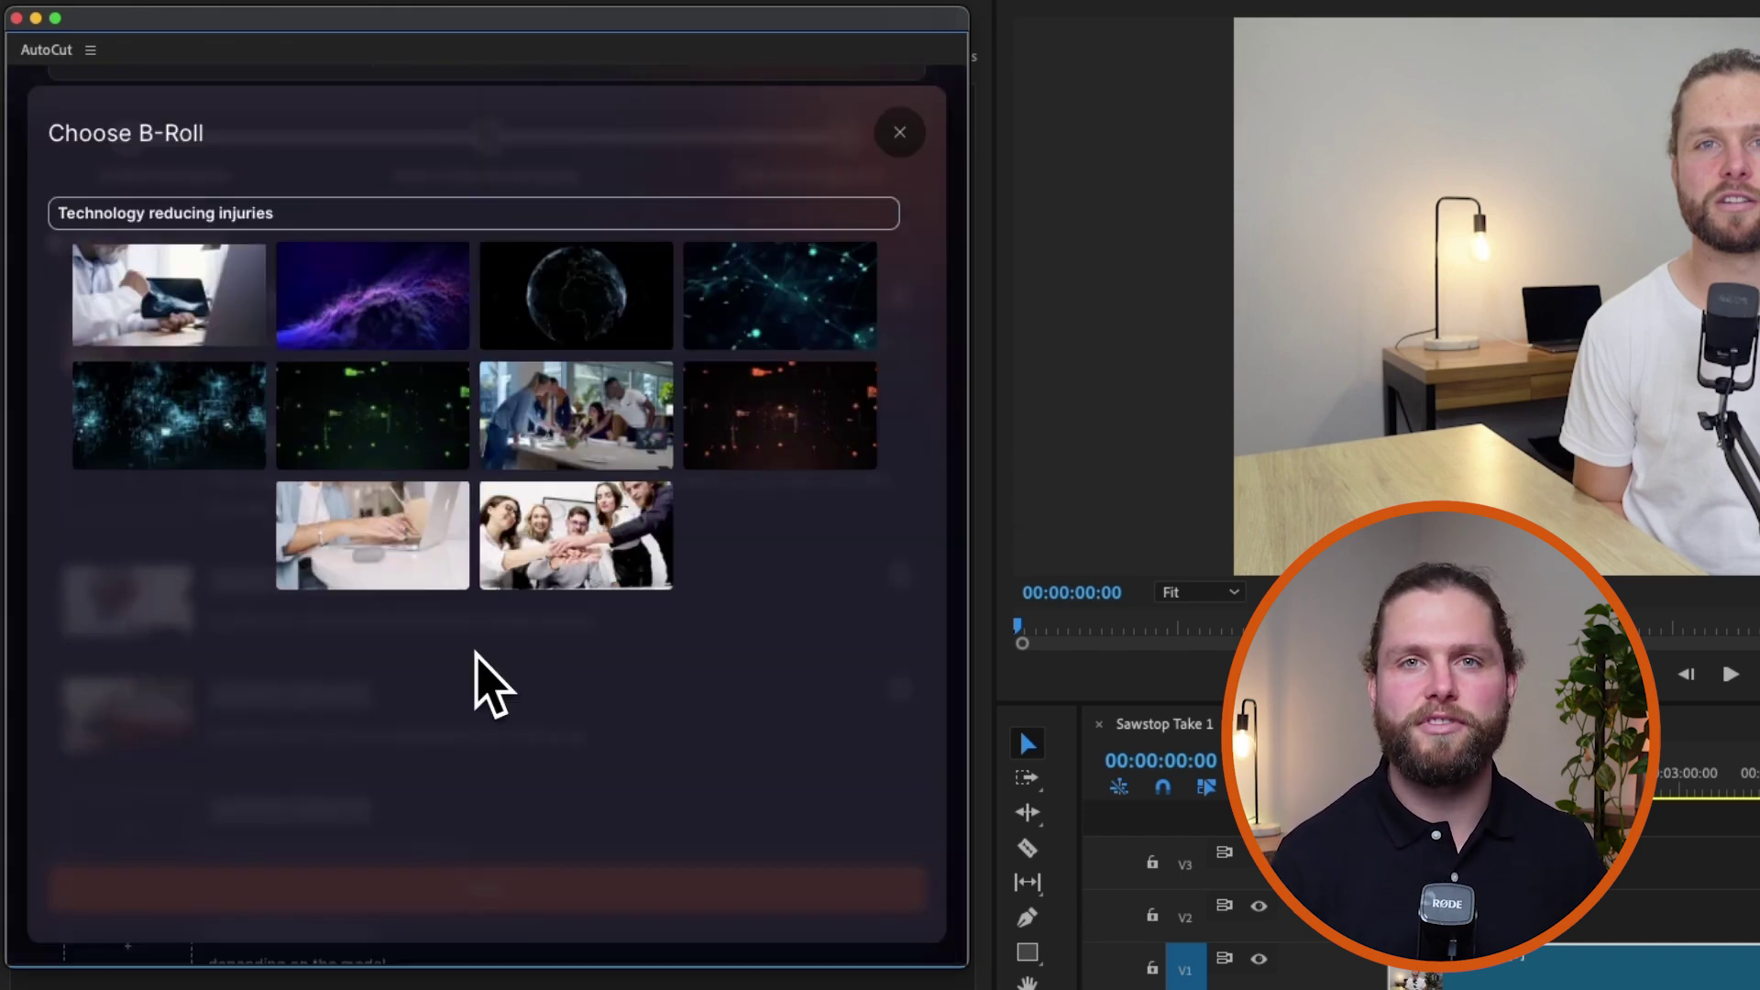
{"action": "left_click", "coordinate": [478, 665]}
{"action": "scroll", "coordinate": [688, 588], "scroll_direction": "down", "scroll_amount": 4}
{"action": "scroll", "coordinate": [688, 589], "scroll_direction": "down", "scroll_amount": 4}
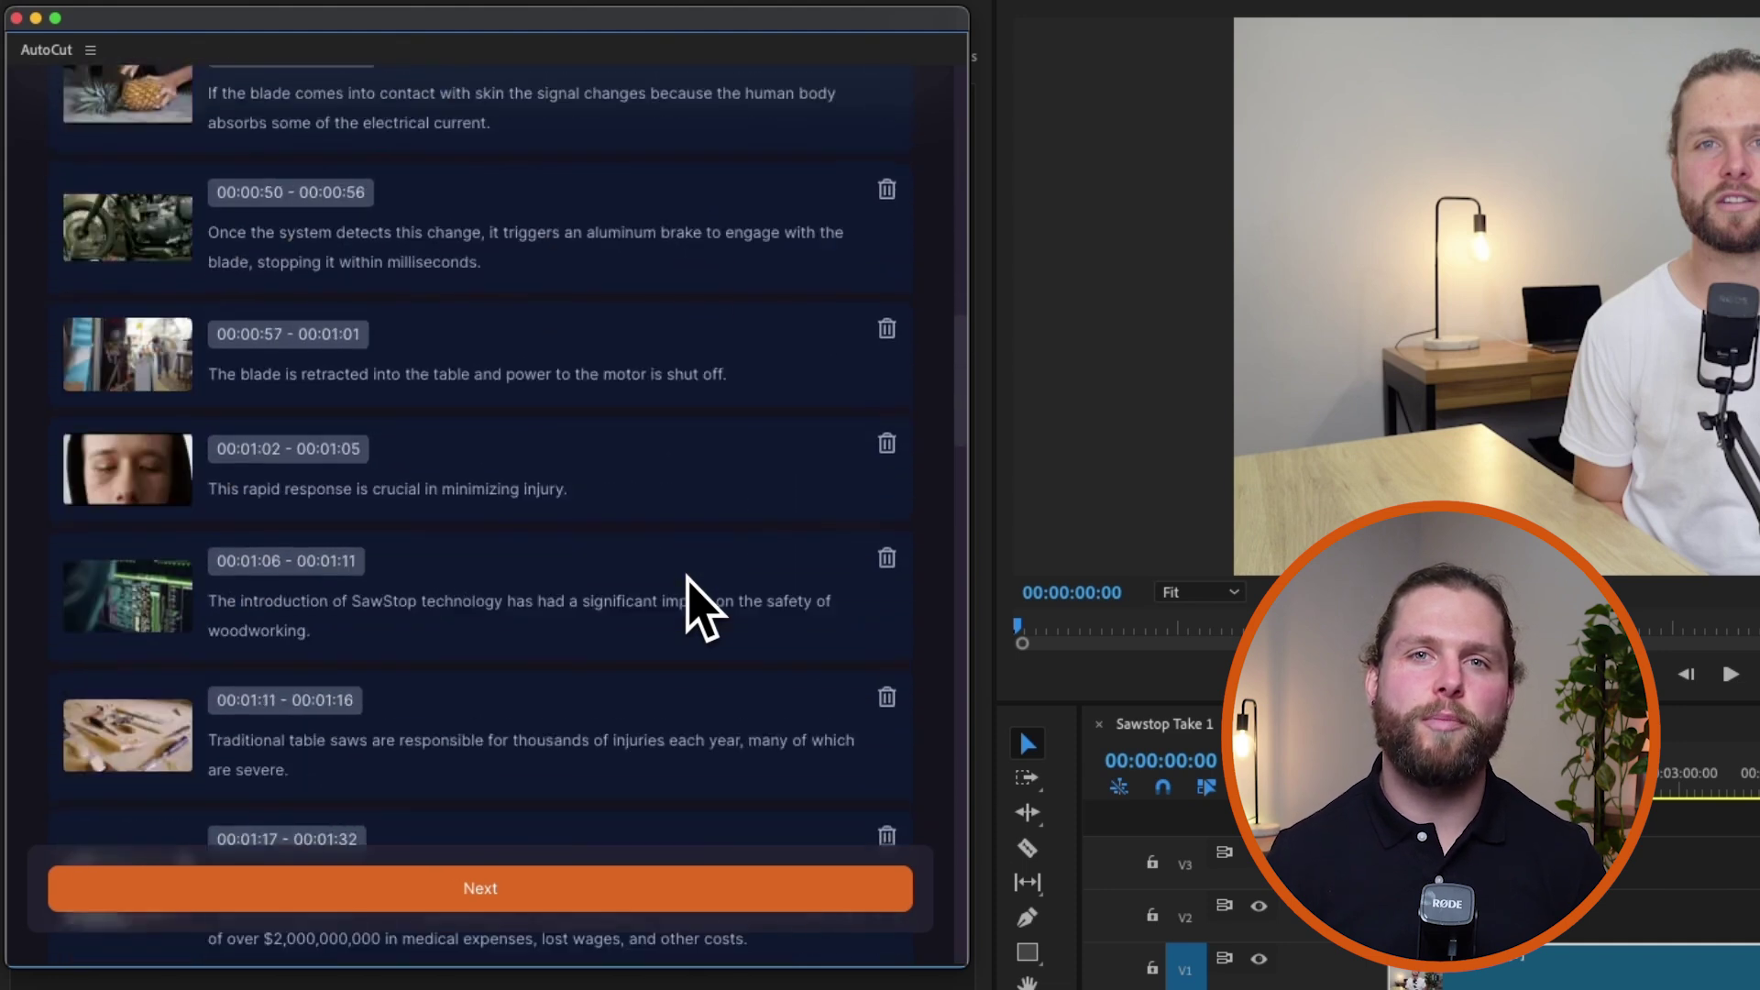
{"action": "scroll", "coordinate": [689, 588], "scroll_direction": "down", "scroll_amount": 4}
{"action": "scroll", "coordinate": [697, 606], "scroll_direction": "down", "scroll_amount": 1}
{"action": "left_click", "coordinate": [510, 886]}
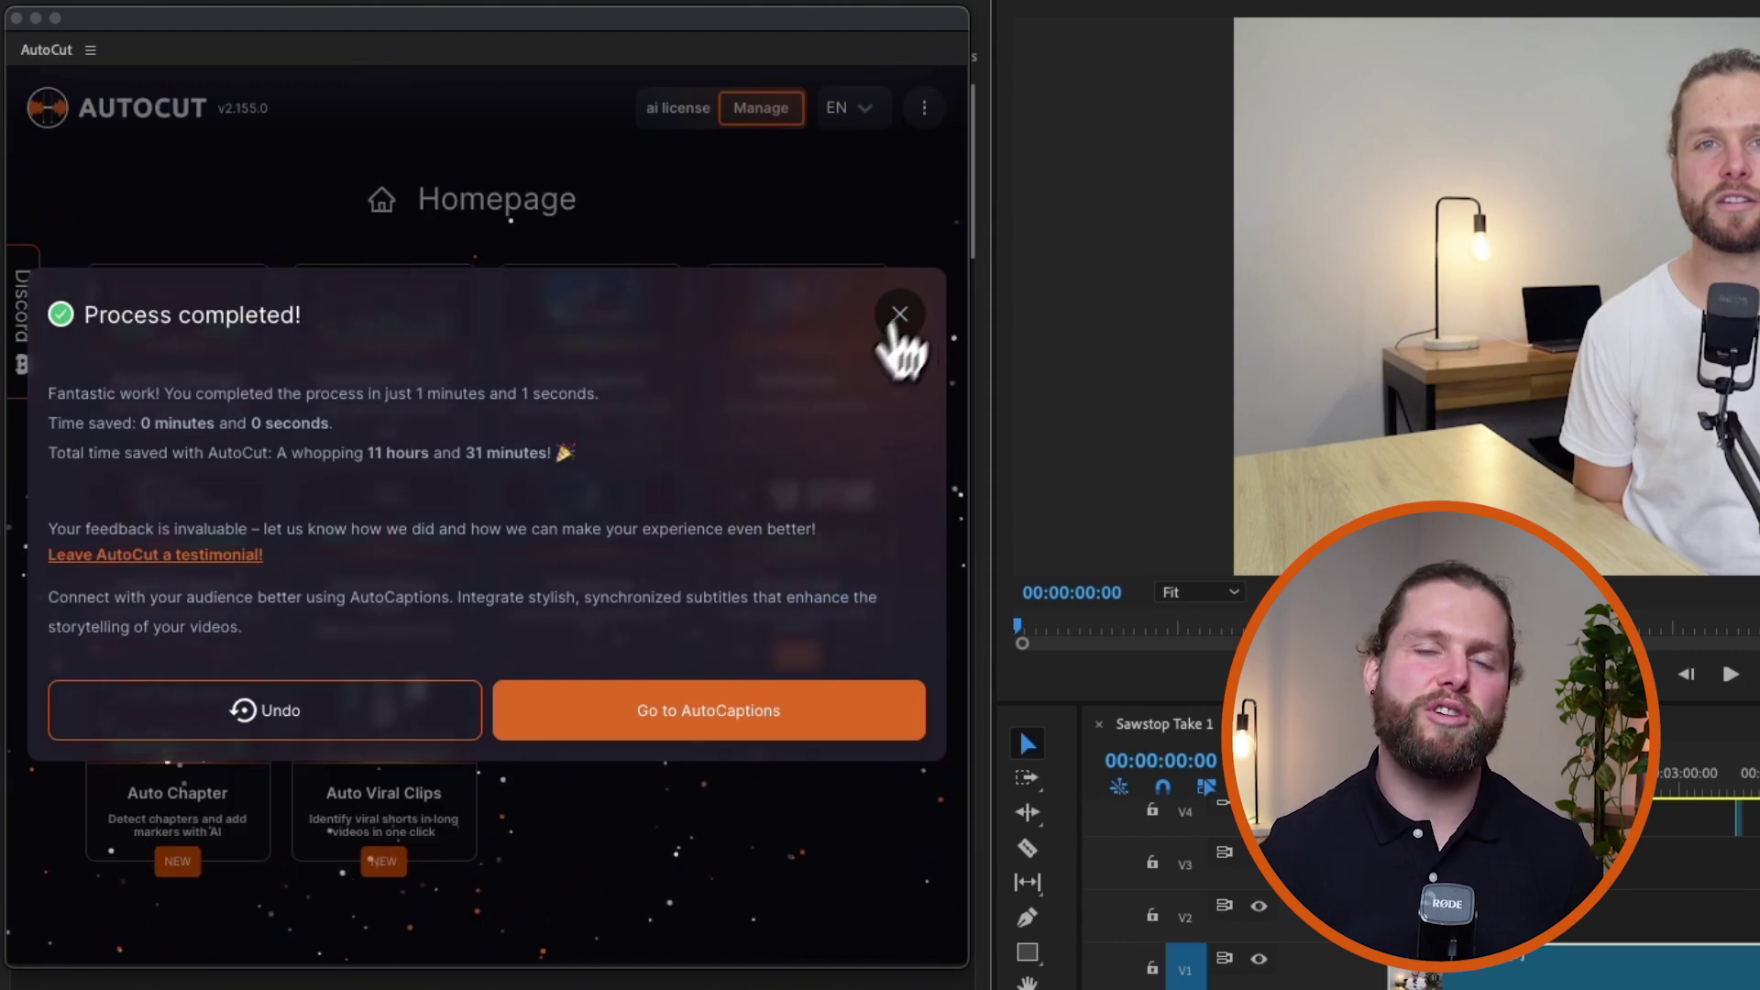
{"action": "left_click", "coordinate": [900, 317]}
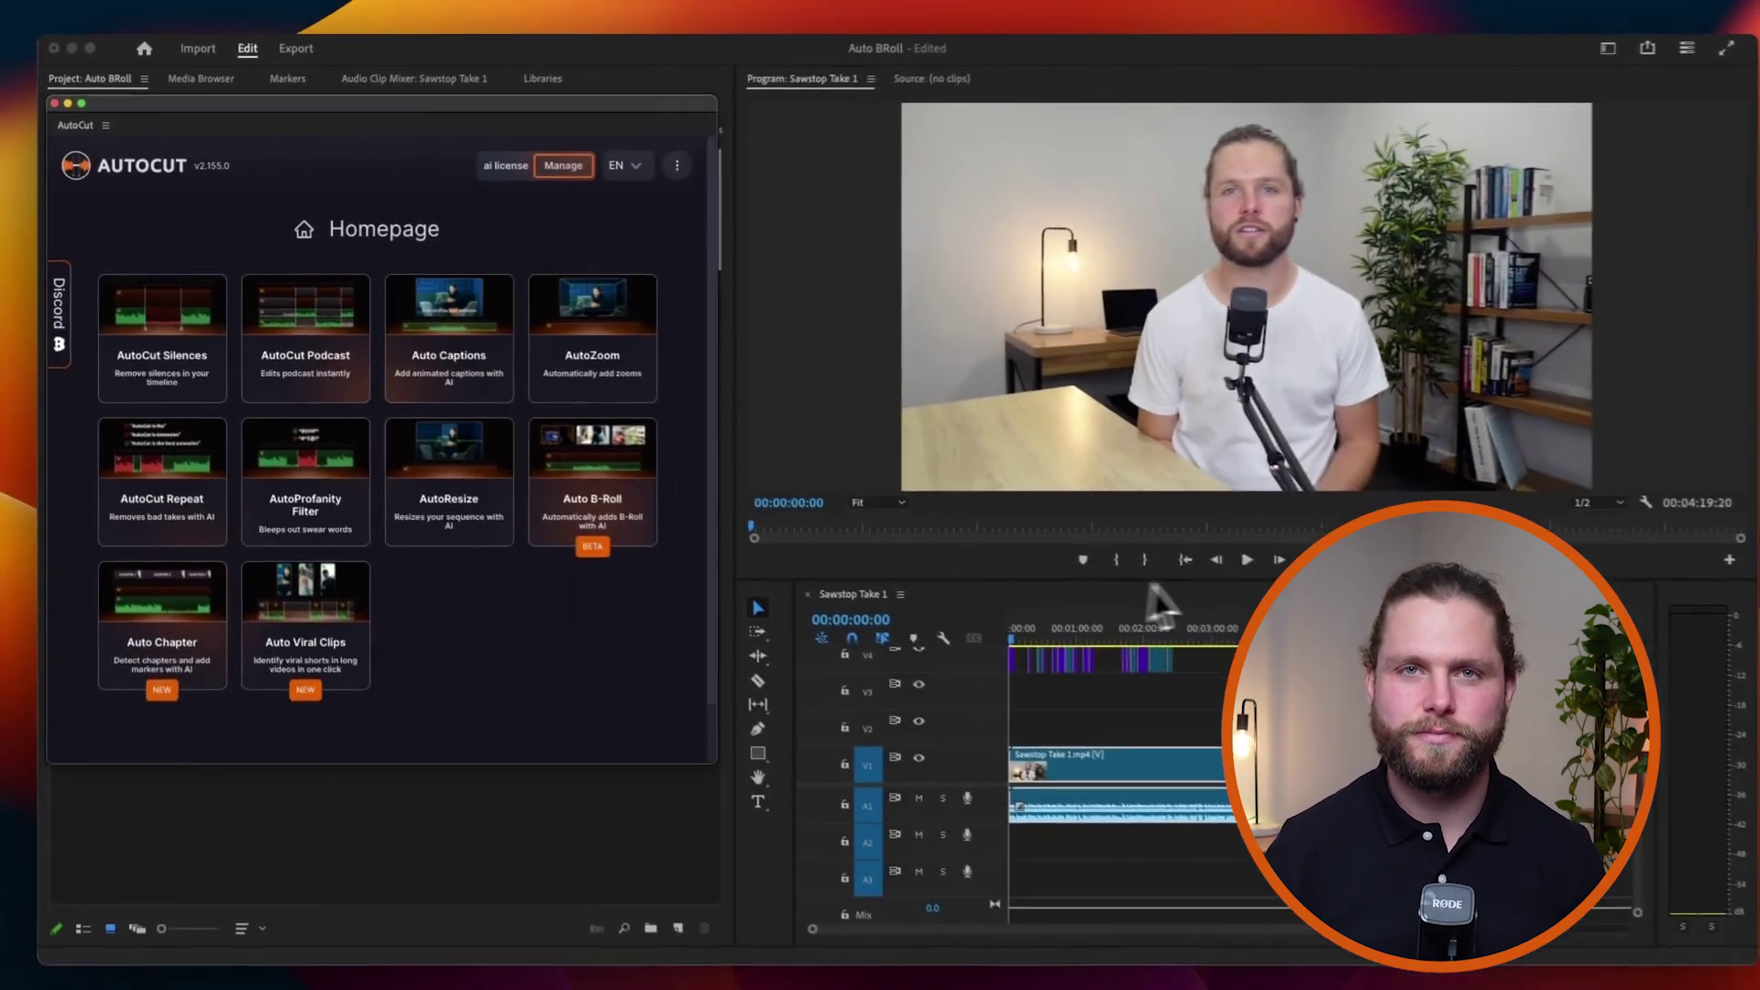
Play the sequence and stop at 00:00:49:00 on the pineapple-cutting clip.
{"action": "left_click", "coordinate": [1220, 555]}
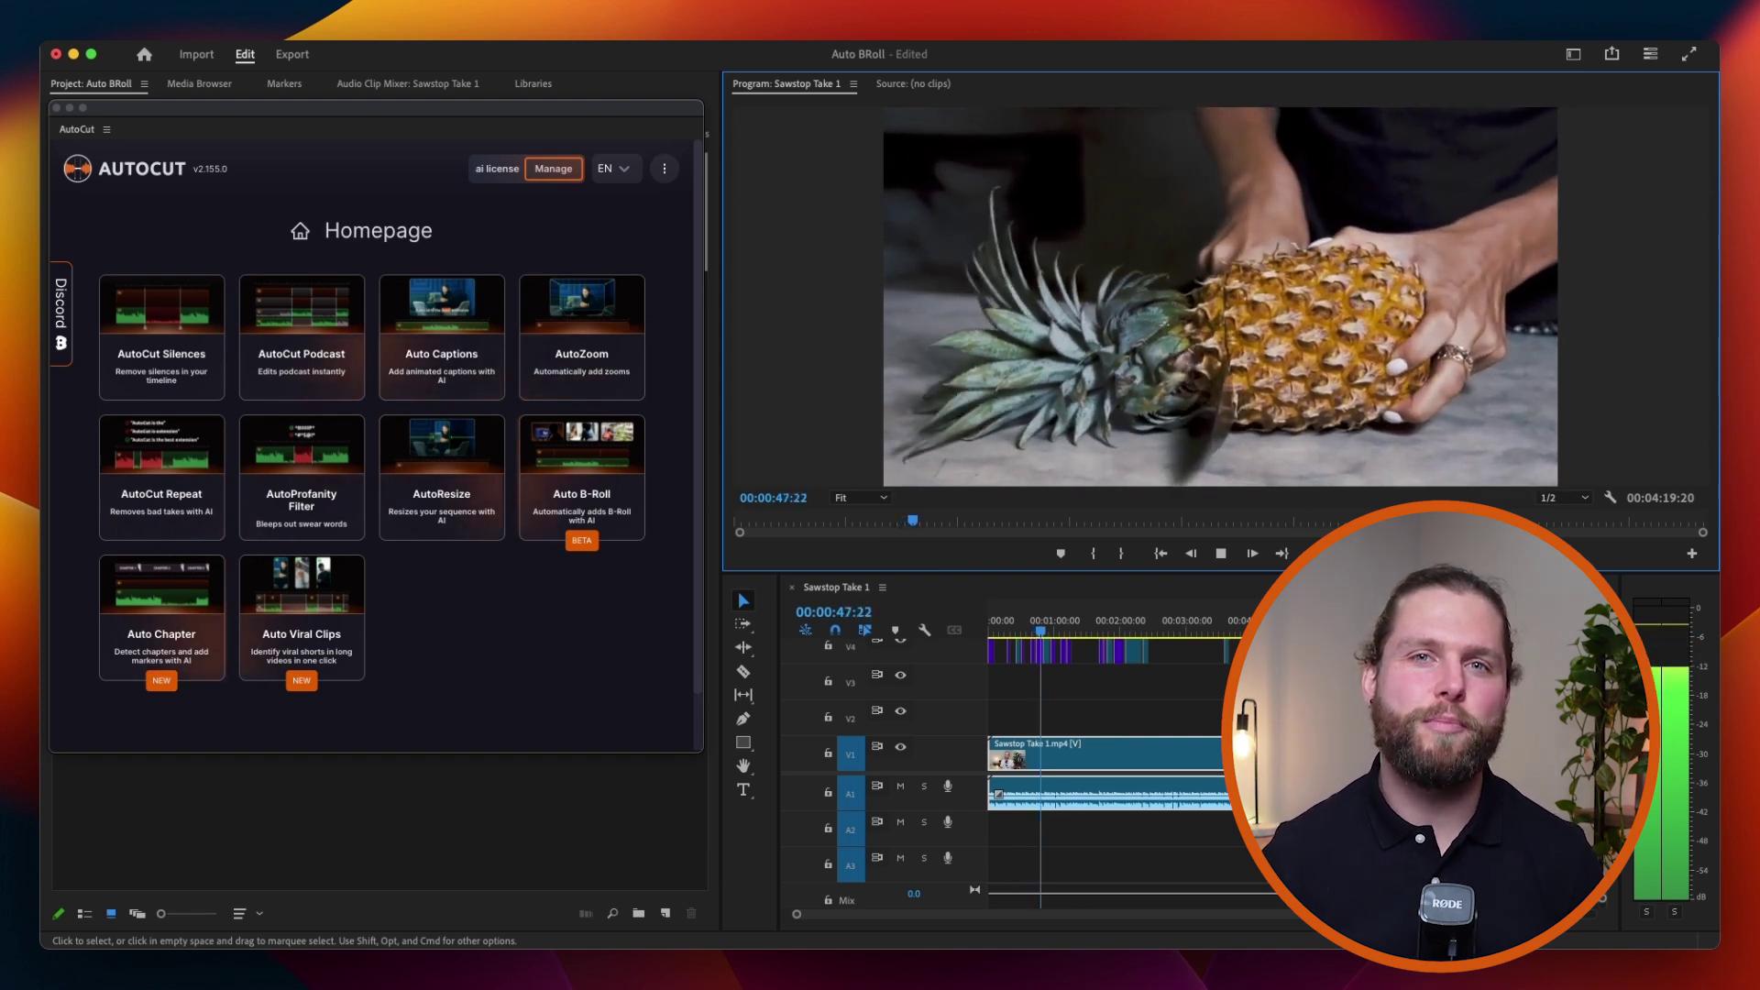
{"action": "left_click", "coordinate": [1223, 553]}
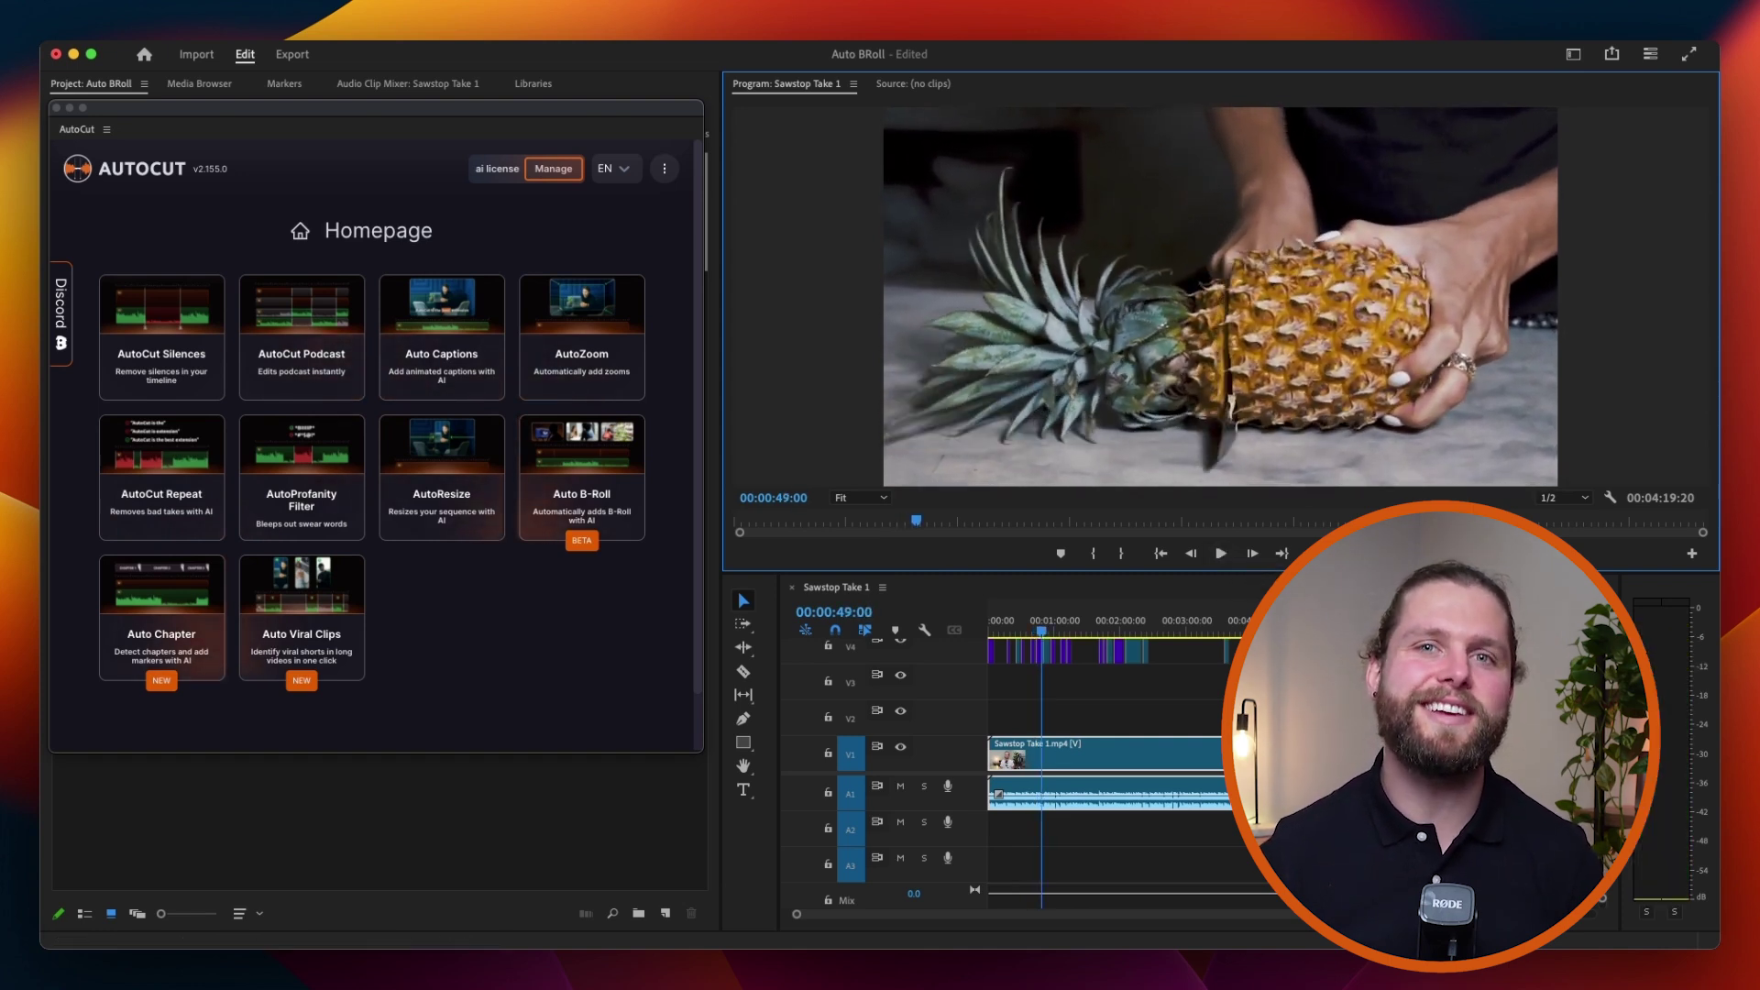